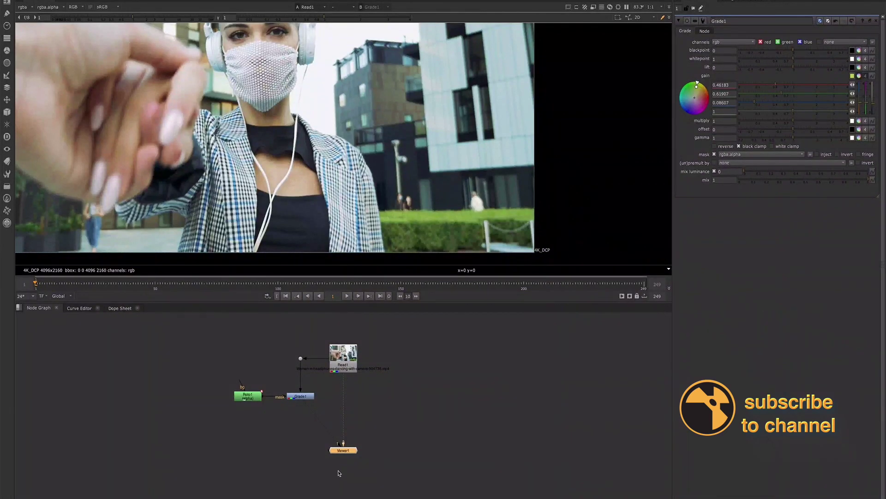
# Move Read1 to the right of Grade1 and Viewer1 below it, zooming the graph out to fit.
pyautogui.moveTo(341, 360); pyautogui.dragTo(340, 402, button='middle')
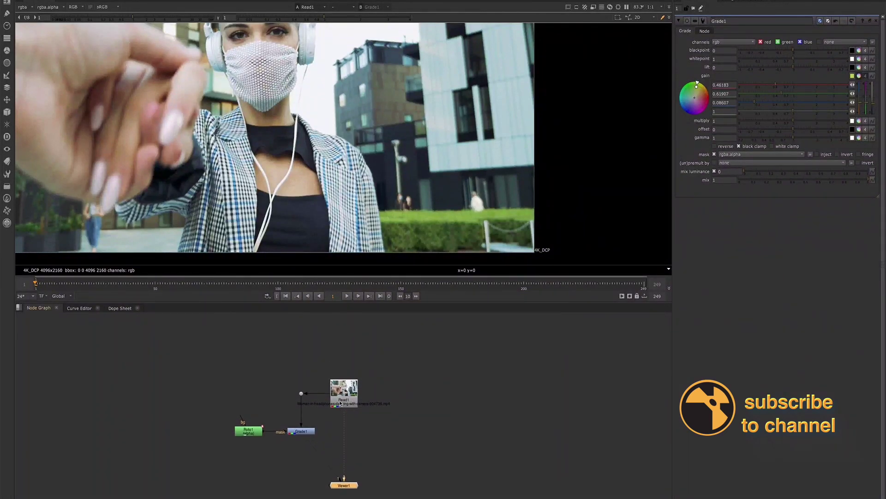
pyautogui.moveTo(340, 403); pyautogui.dragTo(301, 357)
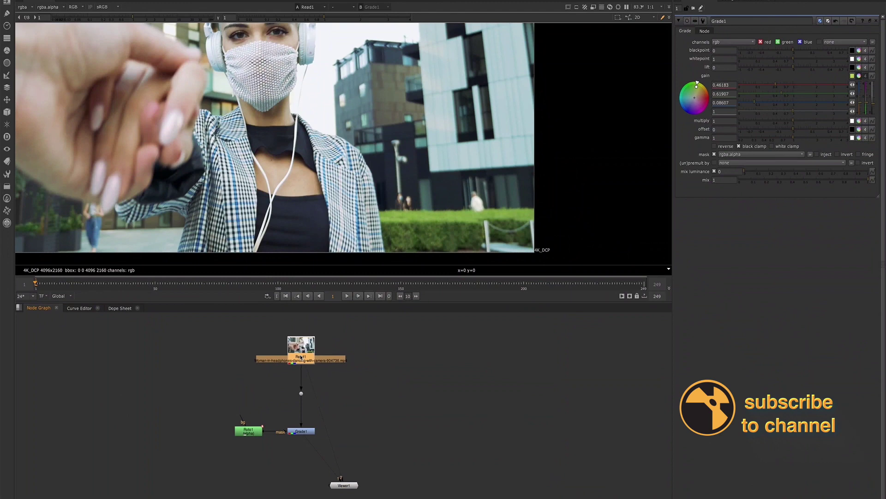
pyautogui.scroll(3, 474, 194)
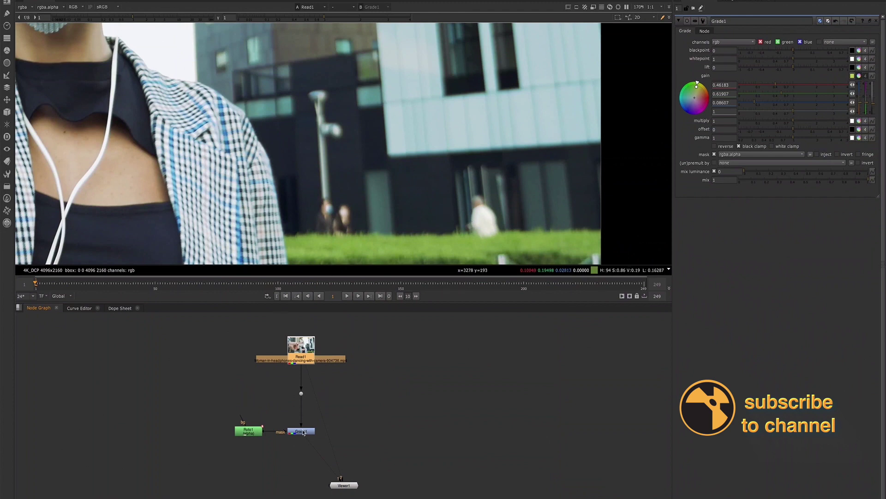
pyautogui.moveTo(298, 356); pyautogui.dragTo(409, 400)
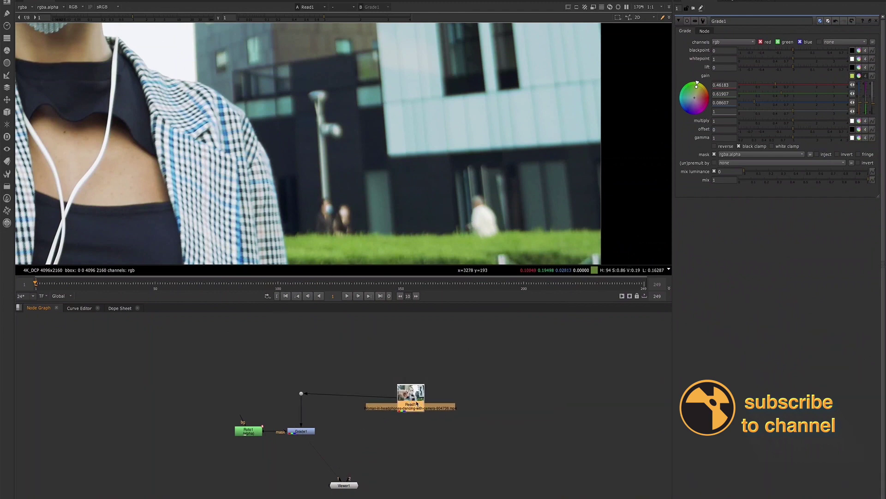
pyautogui.scroll(-3, 348, 422)
pyautogui.moveTo(348, 422); pyautogui.dragTo(329, 376, button='middle')
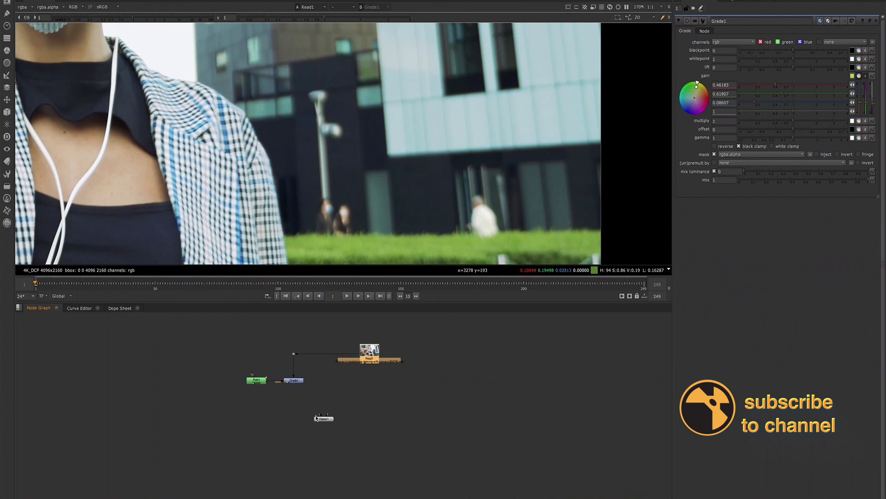
pyautogui.moveTo(316, 418); pyautogui.dragTo(363, 442)
# Show Read1's original ungraded footage in the viewer.
pyautogui.scroll(3, 372, 363)
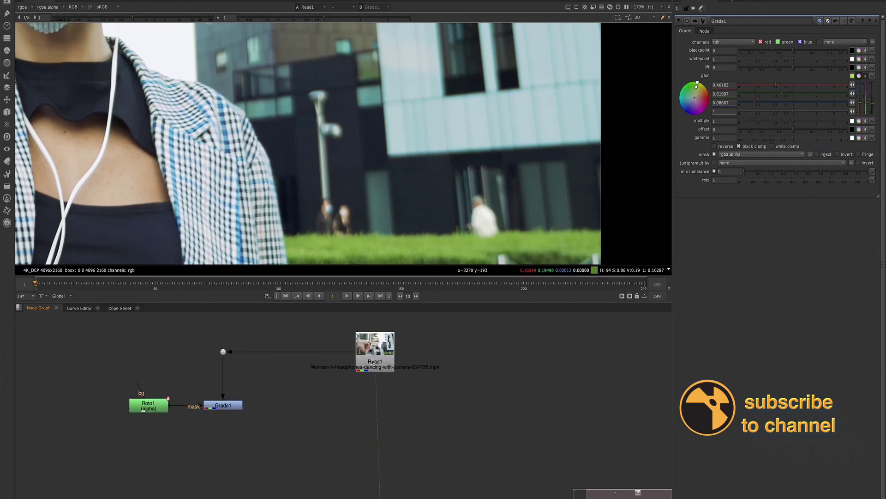
pyautogui.click(372, 363)
pyautogui.press('2')
pyautogui.click(383, 323)
# Sample the green hedge's pixel values in the viewer, then open Roto1's properties.
pyautogui.press('ctrl')
pyautogui.scroll(-3, 415, 209)
pyautogui.press('ctrl')
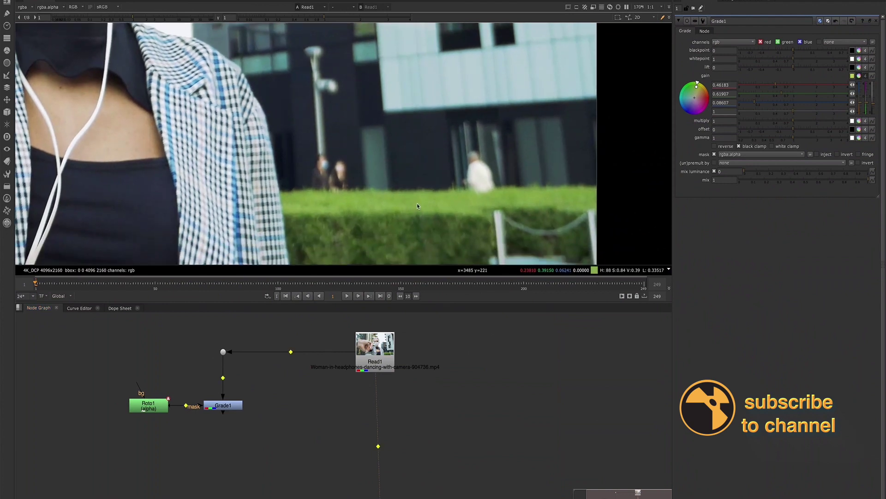
pyautogui.keyDown('ctrl'); pyautogui.scroll(5, 417, 206); pyautogui.keyUp('ctrl')
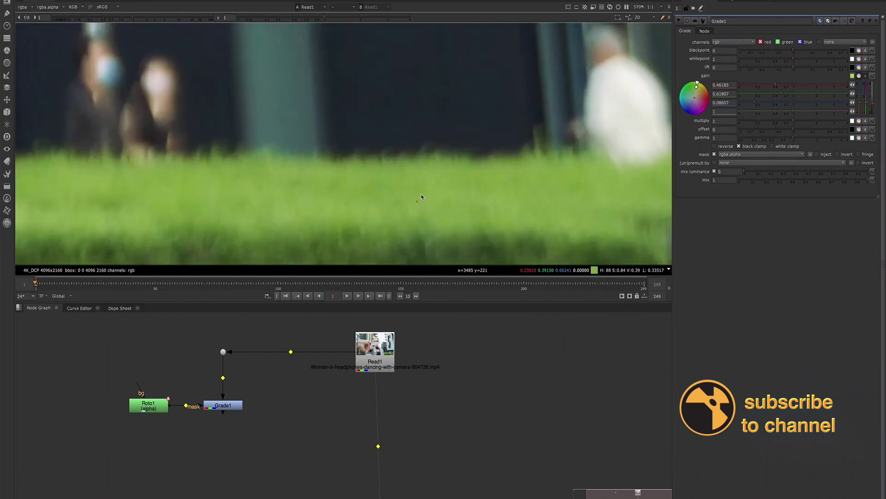
pyautogui.keyDown('ctrl'); pyautogui.scroll(-7, 425, 198); pyautogui.keyUp('ctrl')
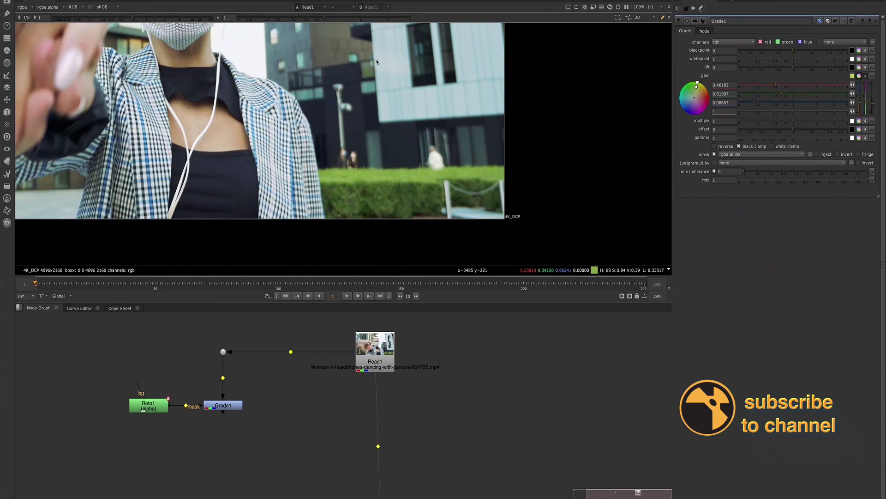
pyautogui.doubleClick(148, 405)
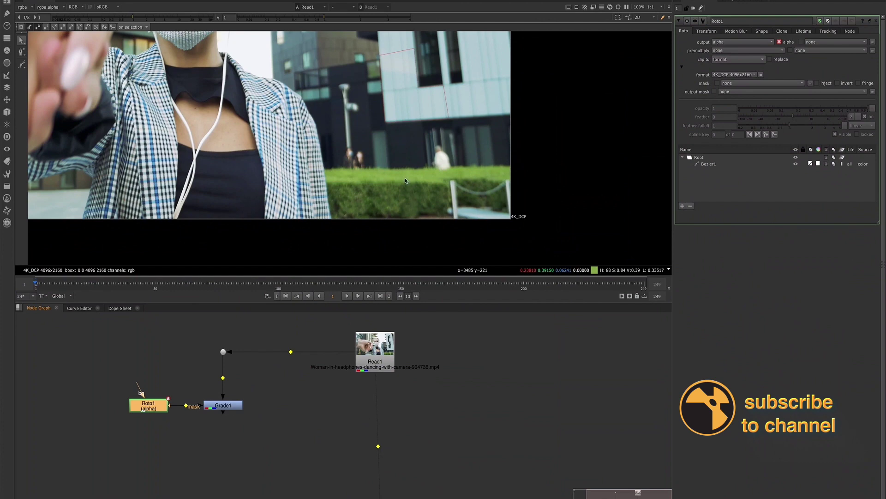
# Zoom in on the hedge to inspect its sampled green (0.23810, 0.39150, 0.06241) and deselect Roto1.
pyautogui.scroll(7, 405, 178)
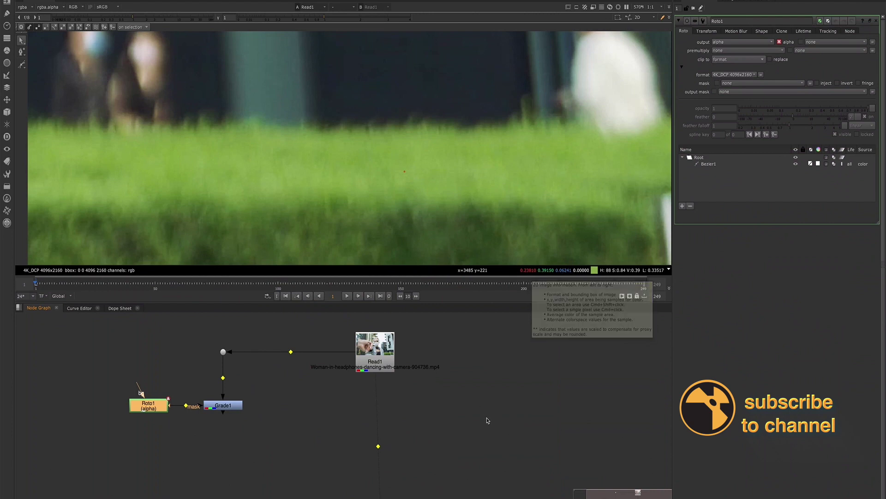
pyautogui.click(487, 420)
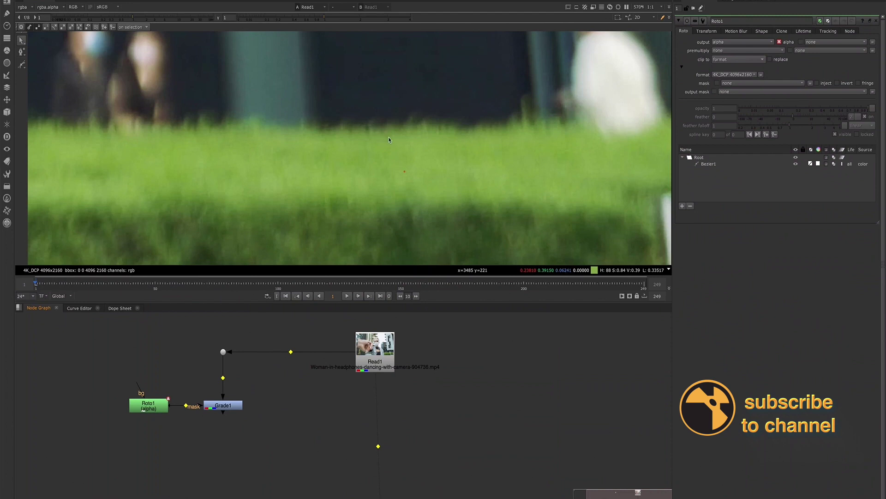
pyautogui.scroll(-6, 388, 140)
pyautogui.scroll(-1, 369, 164)
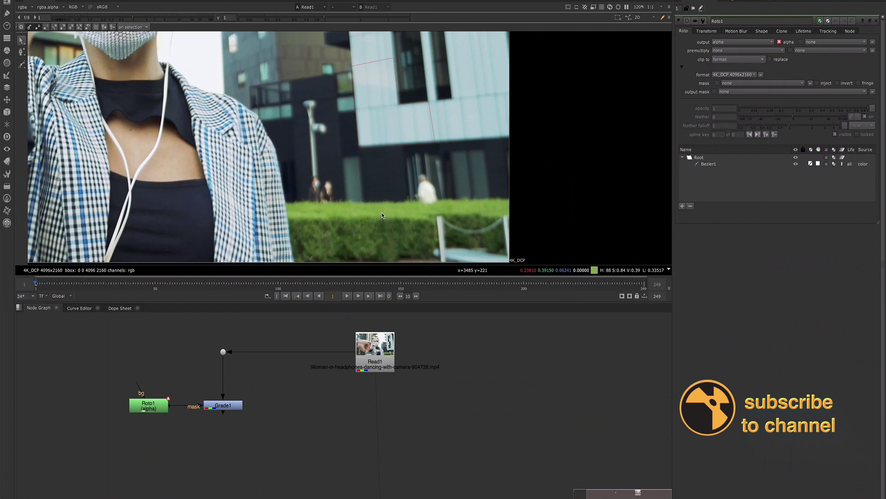
pyautogui.scroll(4, 383, 213)
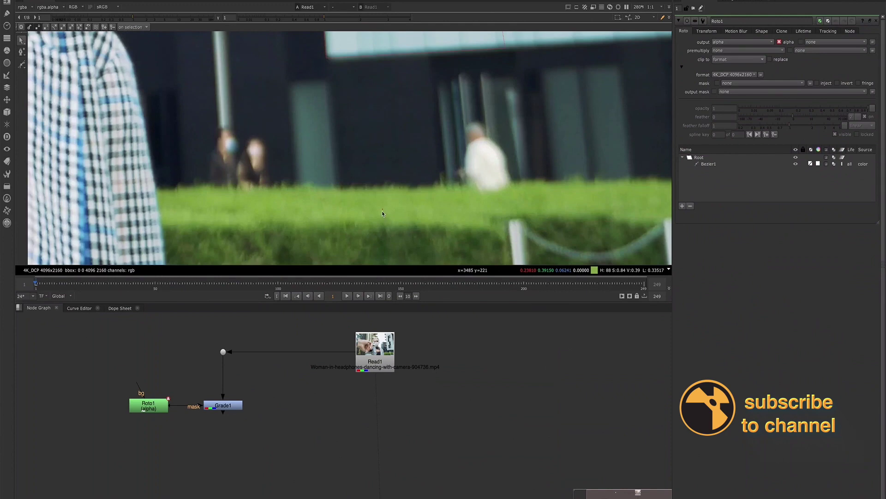
pyautogui.scroll(-4, 382, 213)
pyautogui.scroll(6, 382, 213)
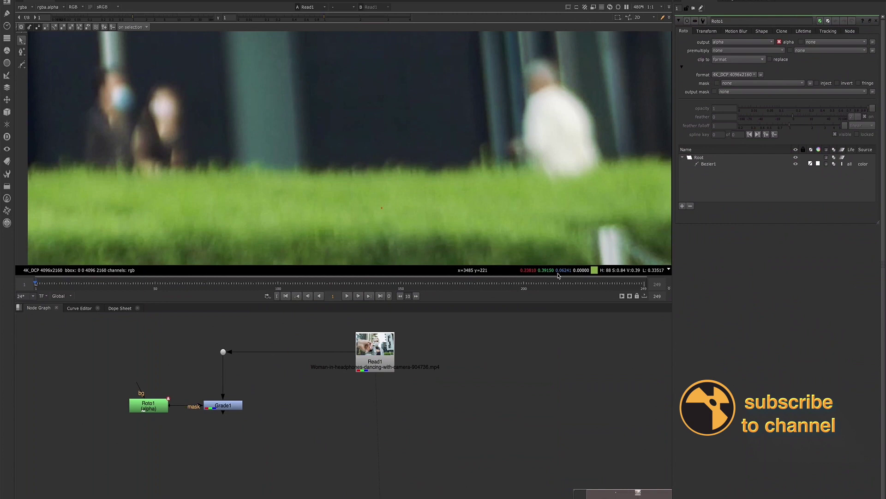
pyautogui.scroll(-4, 499, 254)
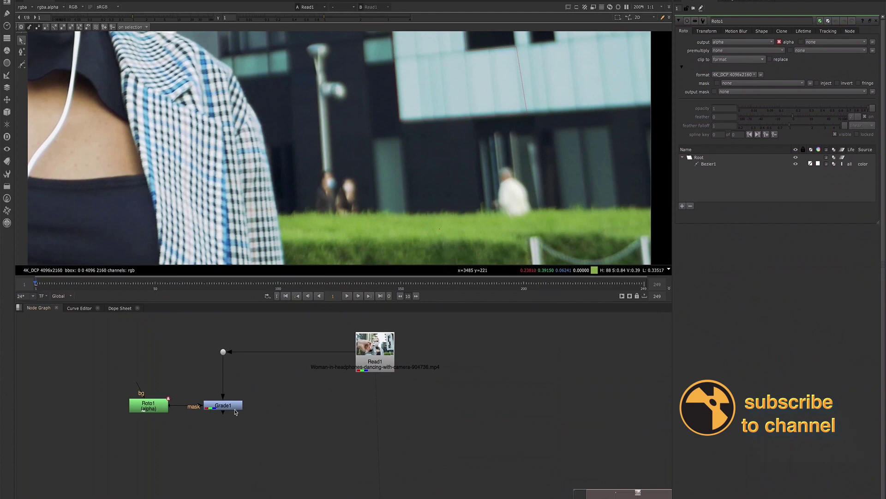
pyautogui.scroll(-3, 434, 182)
pyautogui.moveTo(444, 214); pyautogui.dragTo(416, 187, button='middle')
pyautogui.scroll(5, 407, 228)
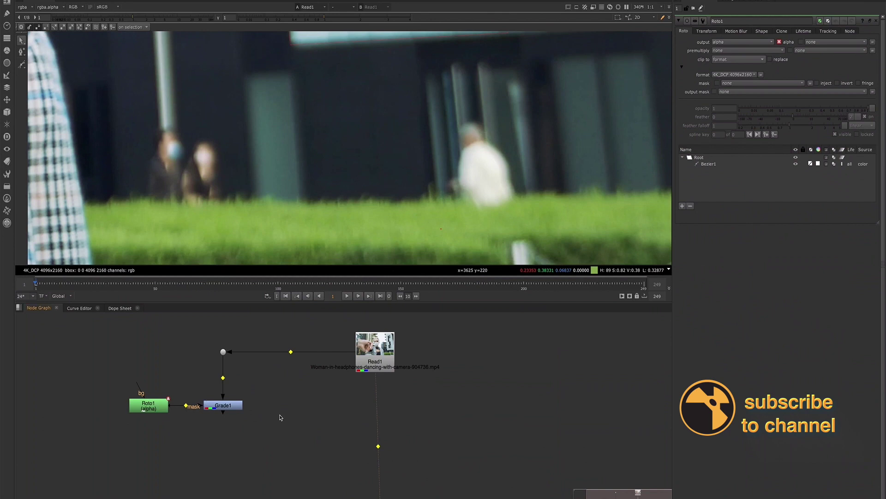
pyautogui.press('g')
# Connect Grade2's input to Read1 and rearrange Grade2, Grade1 and Roto1 in the graph.
pyautogui.moveTo(270, 395); pyautogui.dragTo(365, 366)
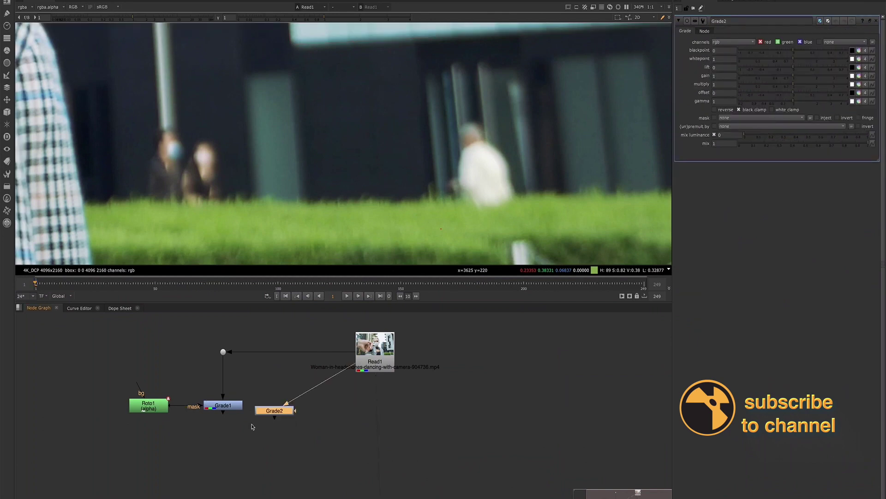
pyautogui.moveTo(274, 411); pyautogui.dragTo(160, 407)
pyautogui.moveTo(229, 408); pyautogui.dragTo(176, 361)
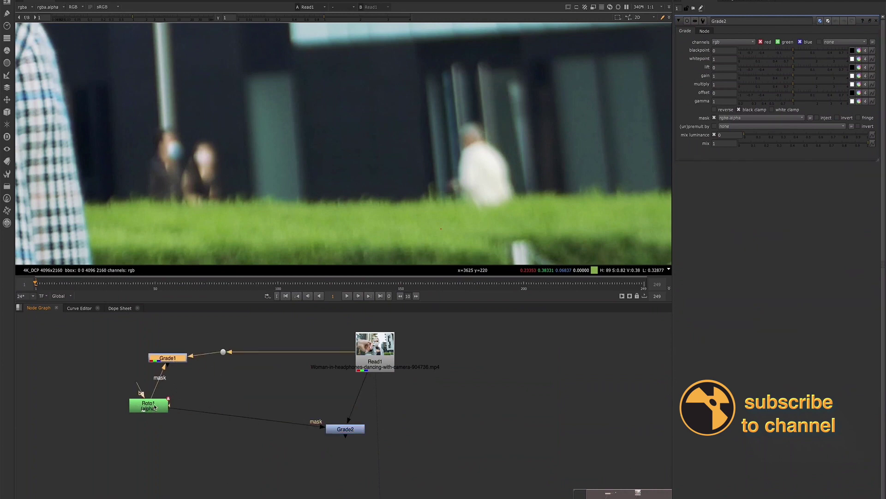
pyautogui.moveTo(155, 407); pyautogui.dragTo(181, 439)
pyautogui.moveTo(339, 434); pyautogui.dragTo(373, 449)
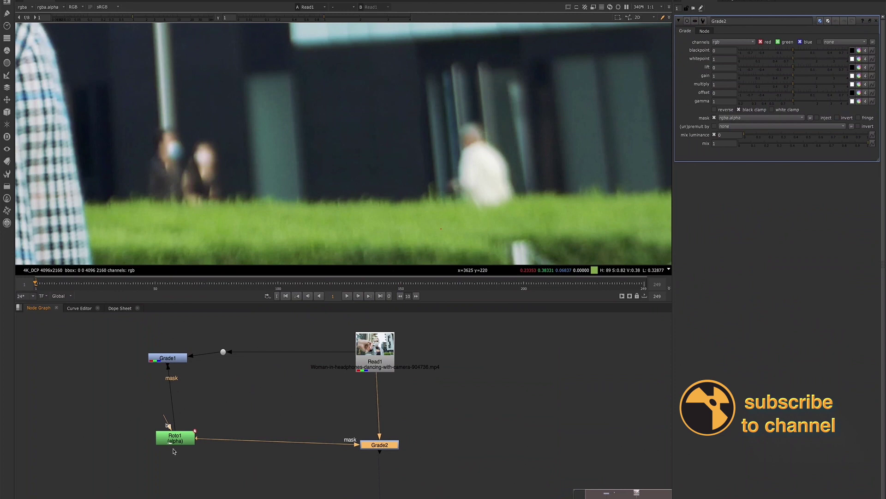
# Detach Roto1's mask from Grade1 and plug it into Grade2's mask input.
pyautogui.moveTo(168, 366); pyautogui.dragTo(295, 443)
pyautogui.moveTo(379, 448); pyautogui.dragTo(374, 445)
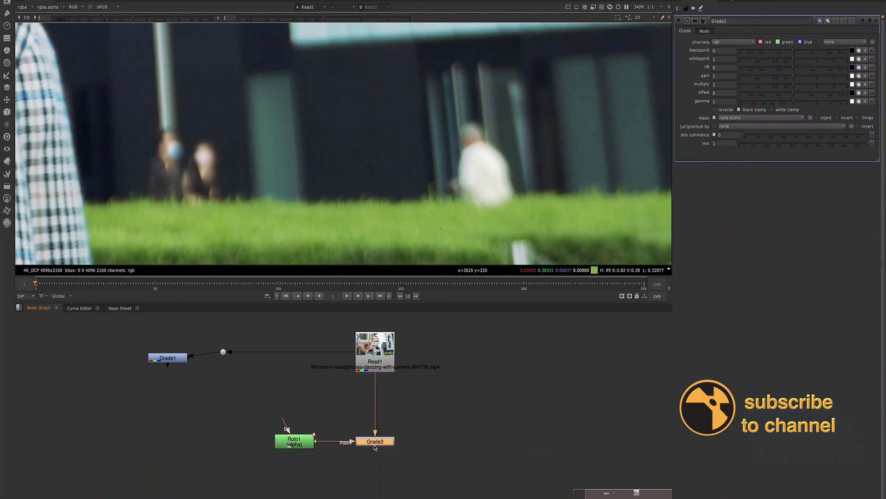
pyautogui.scroll(-5, 365, 164)
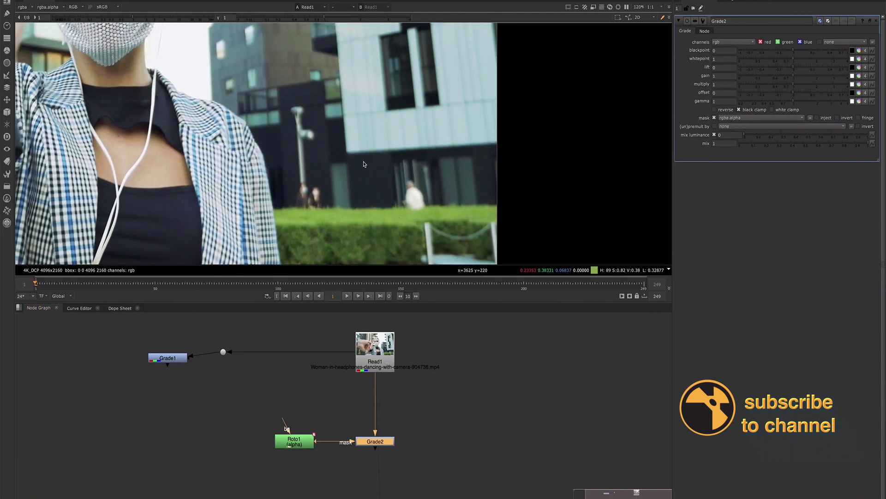
pyautogui.click(464, 430)
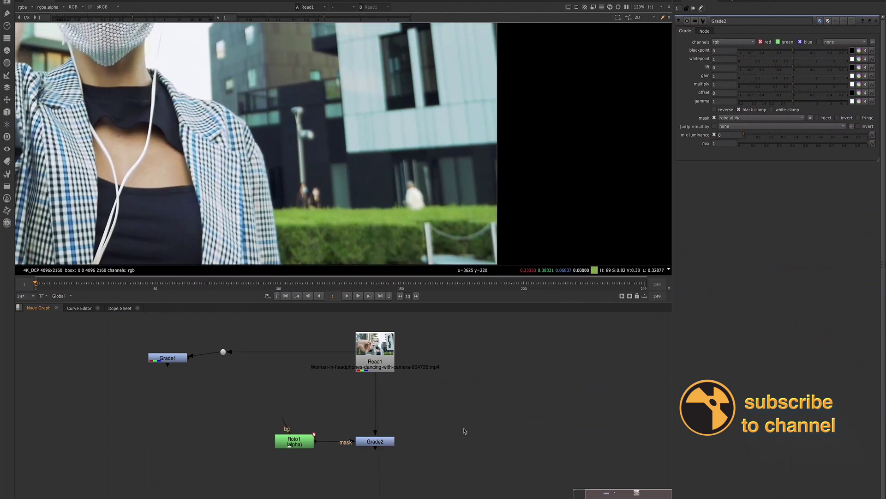
# Add a Roto2 node with a Bezier shape on the building edge, then detach Grade1 from the dot.
pyautogui.press('o')
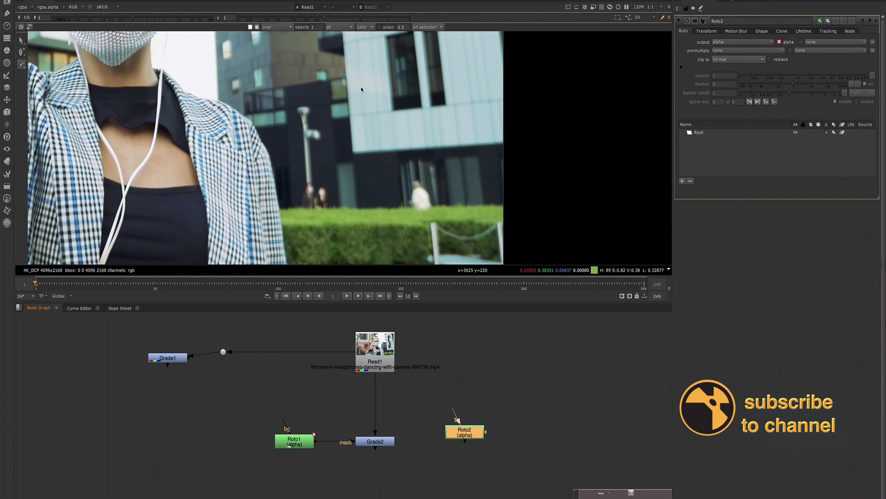
pyautogui.click(389, 75)
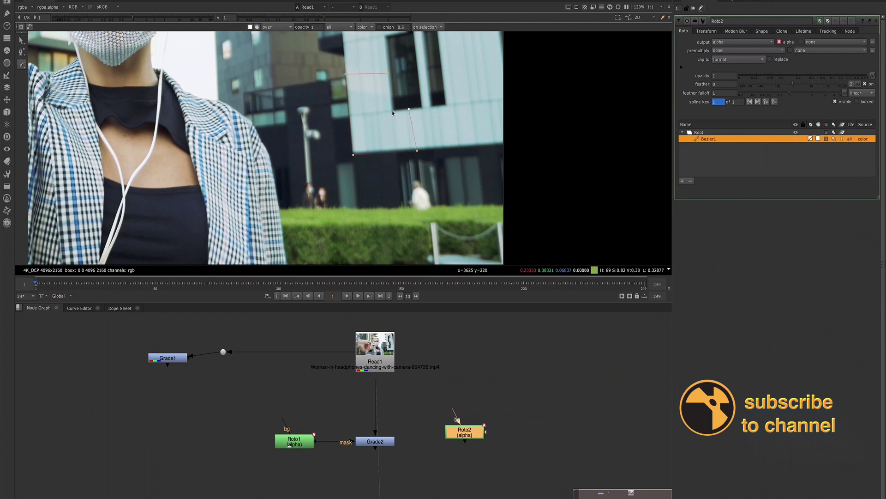
pyautogui.press('Return')
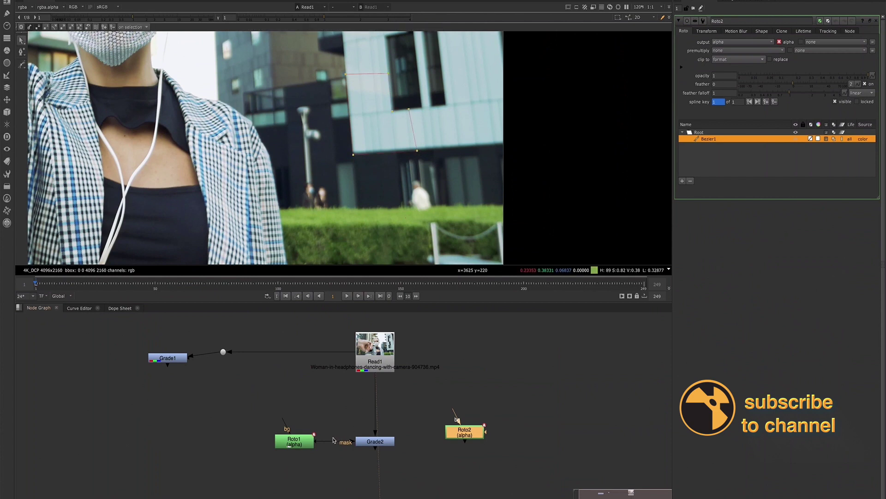
pyautogui.moveTo(189, 355); pyautogui.dragTo(513, 435)
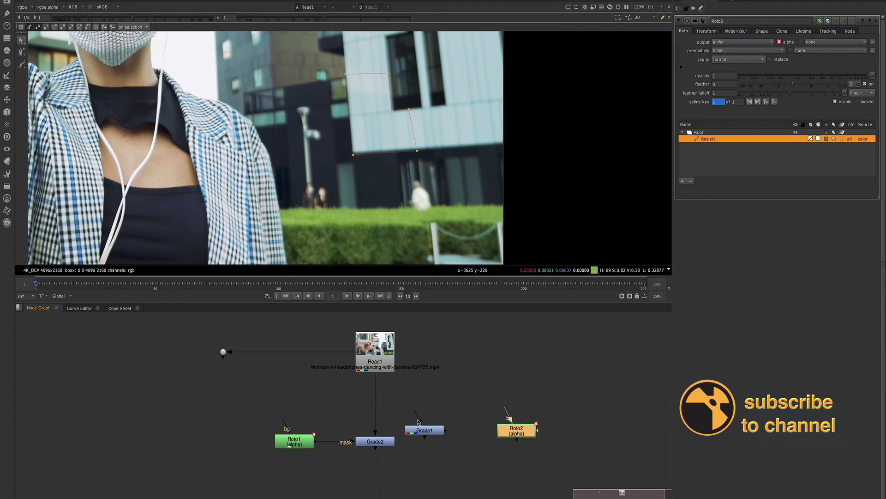
# Reconnect Grade1 to Read1 through a new dot and view Grade1's output.
pyautogui.moveTo(419, 421); pyautogui.dragTo(388, 368)
pyautogui.keyDown('ctrl'); pyautogui.moveTo(405, 398); pyautogui.dragTo(456, 354); pyautogui.keyUp('ctrl')
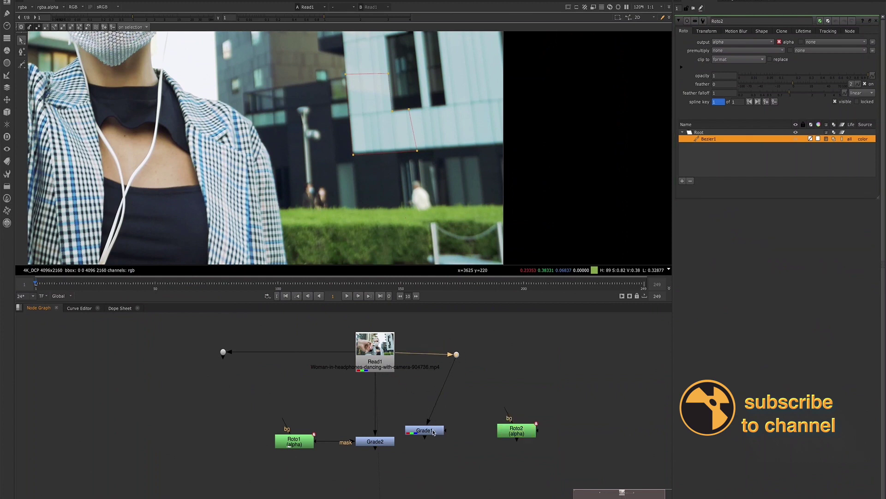
pyautogui.moveTo(434, 432); pyautogui.dragTo(514, 433)
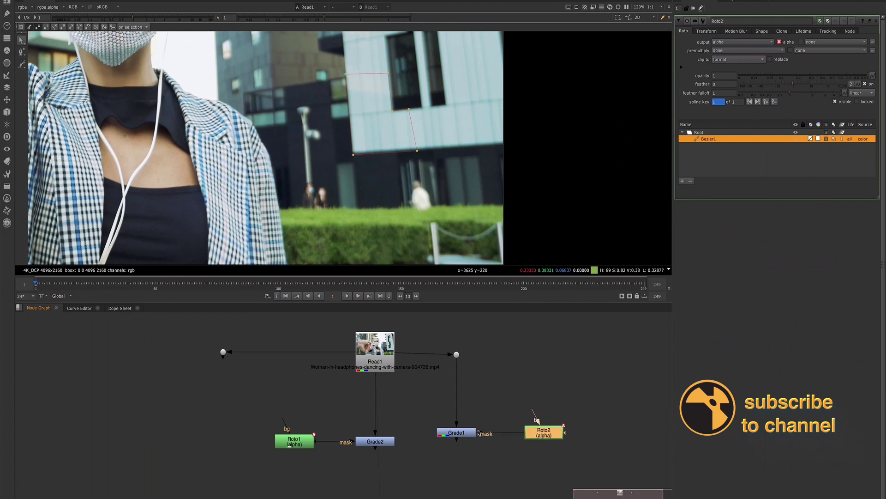
pyautogui.click(456, 434)
pyautogui.press('1')
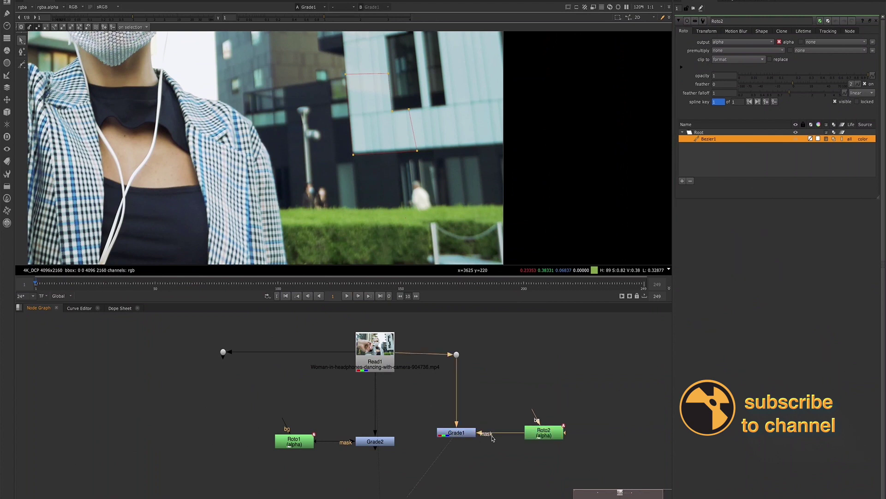
pyautogui.moveTo(522, 436)
pyautogui.mouseDown()
pyautogui.moveTo(506, 414)
pyautogui.moveTo(519, 434)
pyautogui.moveTo(536, 434)
pyautogui.moveTo(528, 434)
pyautogui.mouseUp()
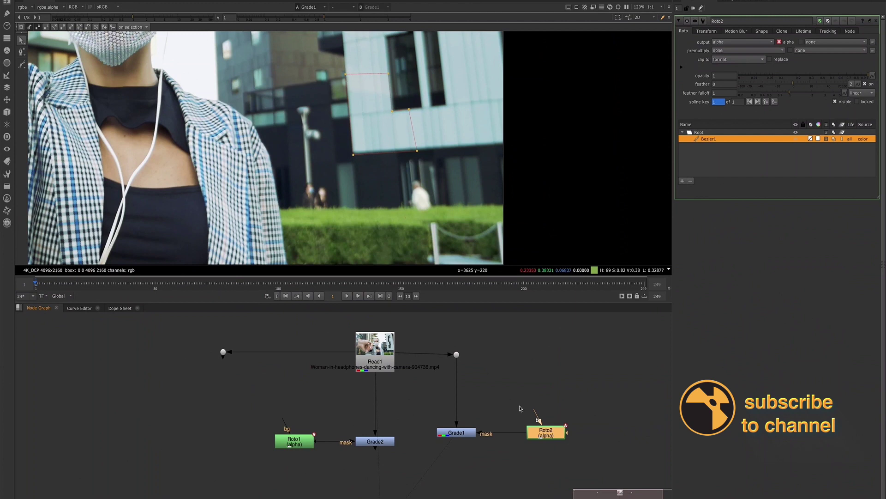
# Make Roto2 the mask for Grade1 and reveal Roto2's format and mask settings.
pyautogui.moveTo(515, 432); pyautogui.dragTo(497, 405)
pyautogui.moveTo(478, 434); pyautogui.dragTo(540, 434)
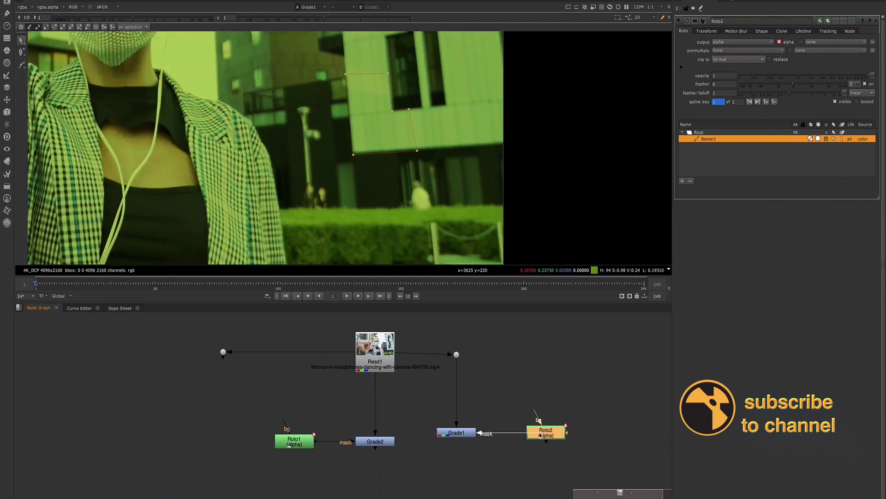
pyautogui.moveTo(539, 437); pyautogui.dragTo(541, 434)
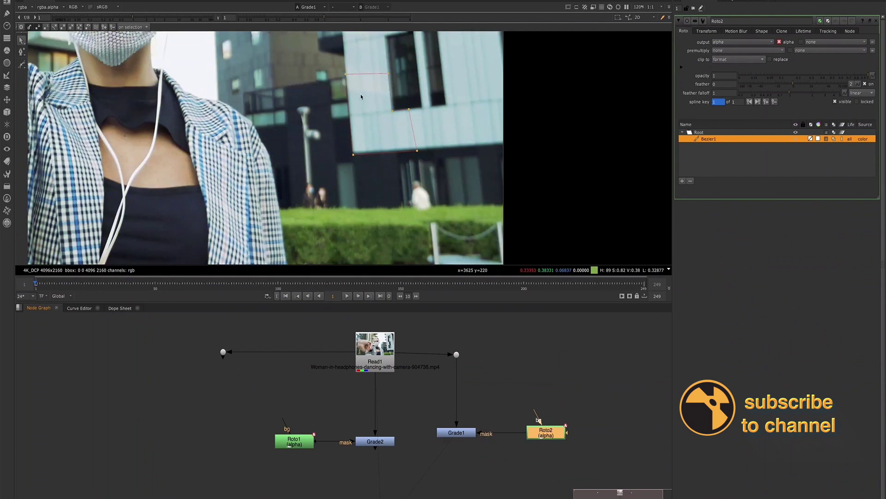
pyautogui.scroll(-3, 392, 141)
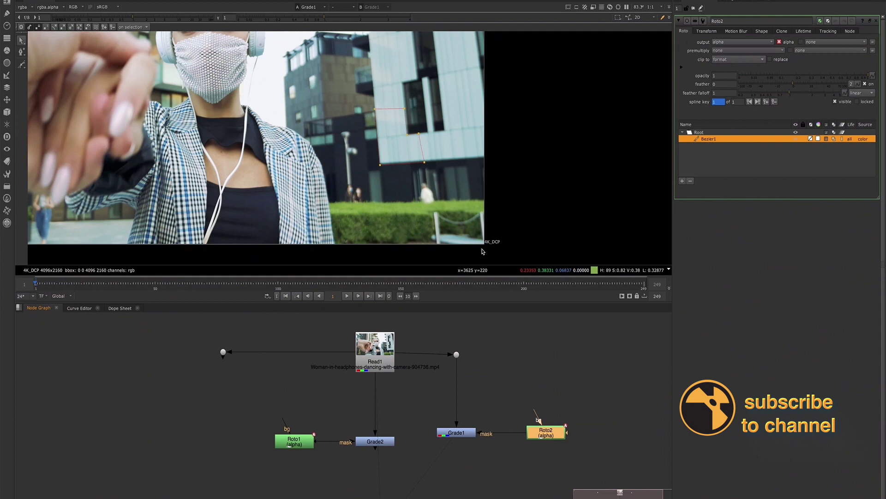
pyautogui.moveTo(474, 229); pyautogui.dragTo(525, 256)
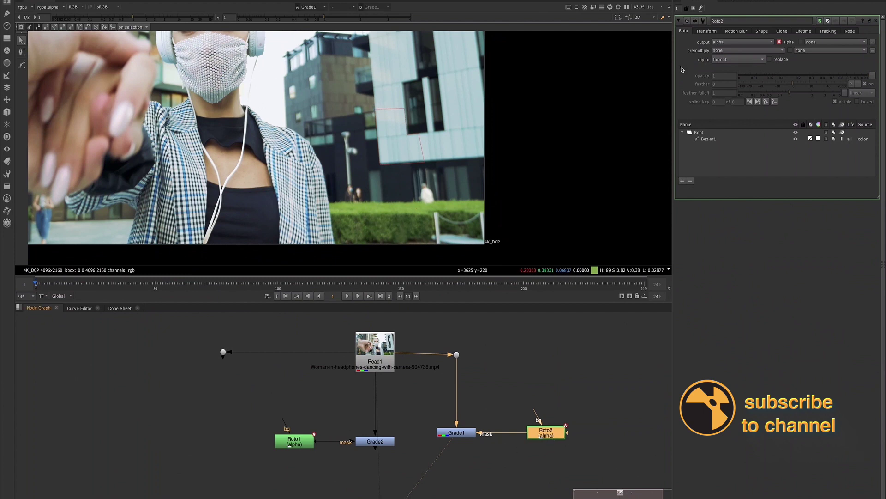
pyautogui.click(682, 69)
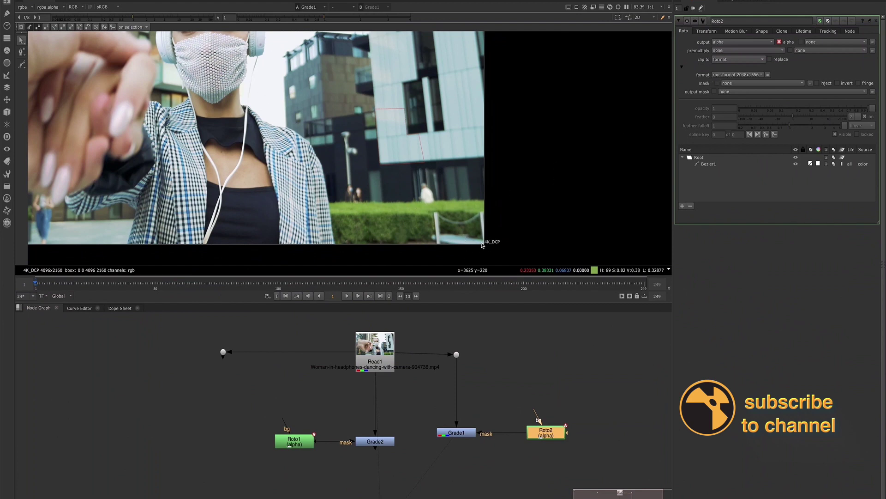
pyautogui.moveTo(475, 229); pyautogui.dragTo(507, 252)
# Set Roto2's format to 4K_DCP 4096x2160, close its panel, and open Grade1's settings.
pyautogui.click(716, 74)
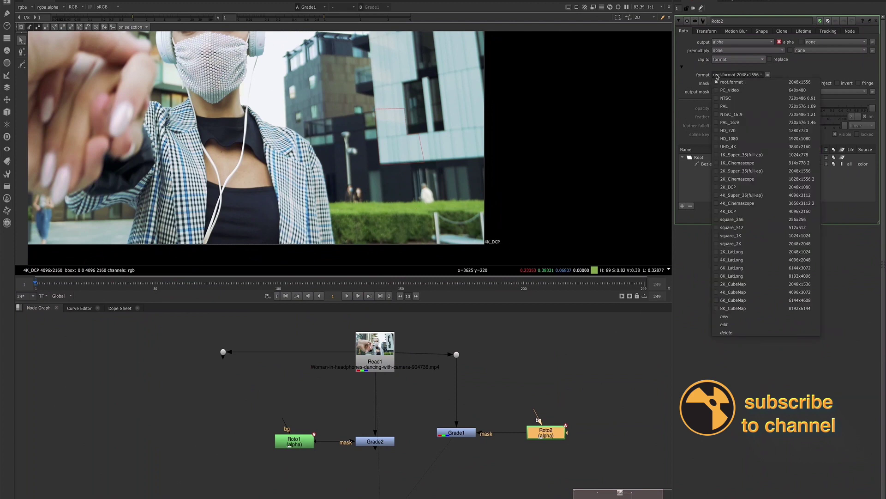
pyautogui.click(720, 213)
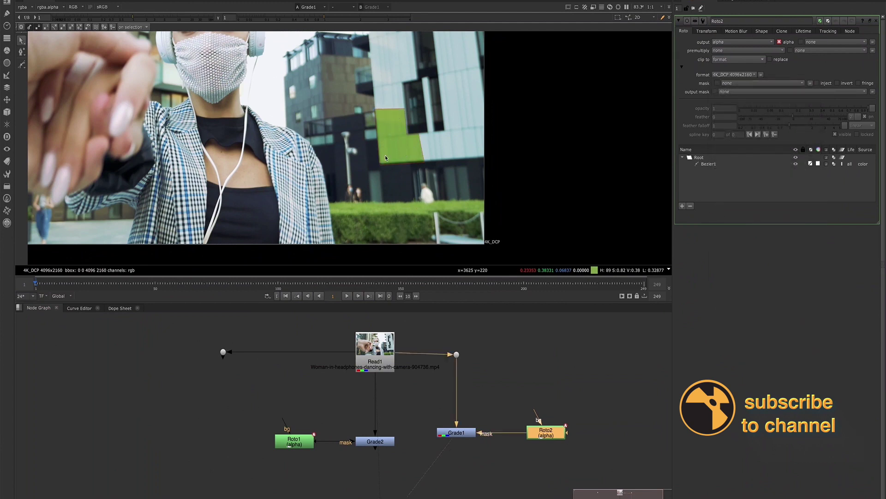
pyautogui.click(693, 8)
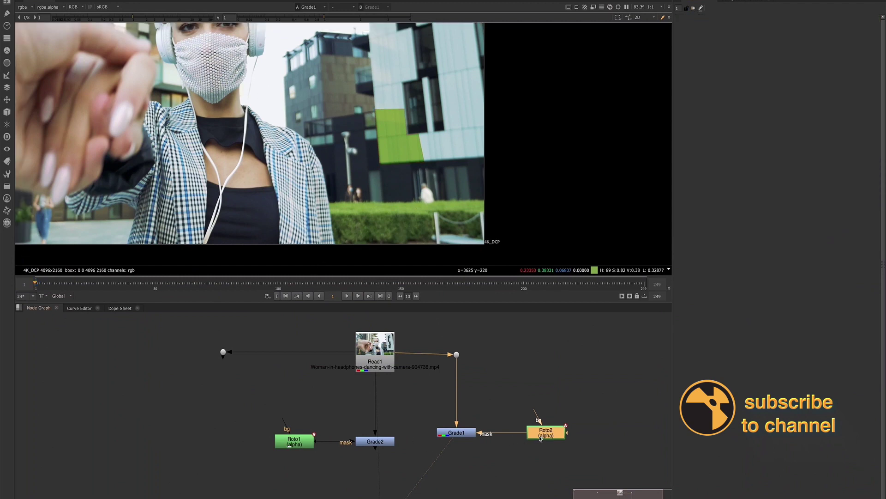
pyautogui.moveTo(540, 438); pyautogui.dragTo(542, 438)
pyautogui.scroll(2, 396, 131)
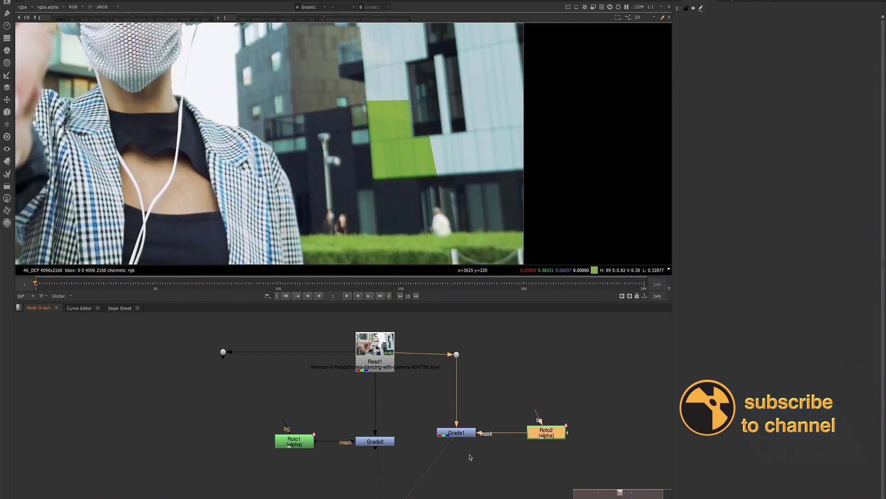
pyautogui.doubleClick(465, 433)
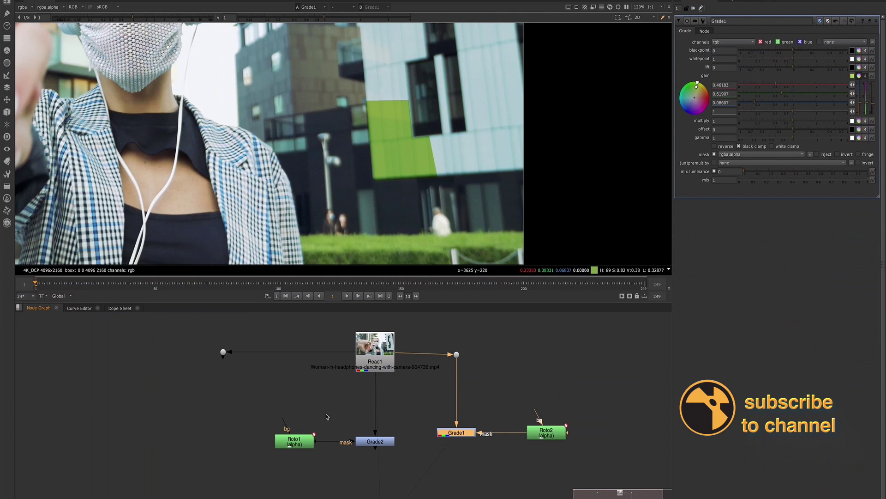
# View Grade2's output, check Roto1's Bezier1 shape on the frame, and reopen Grade2's settings.
pyautogui.click(368, 444)
pyautogui.press('1')
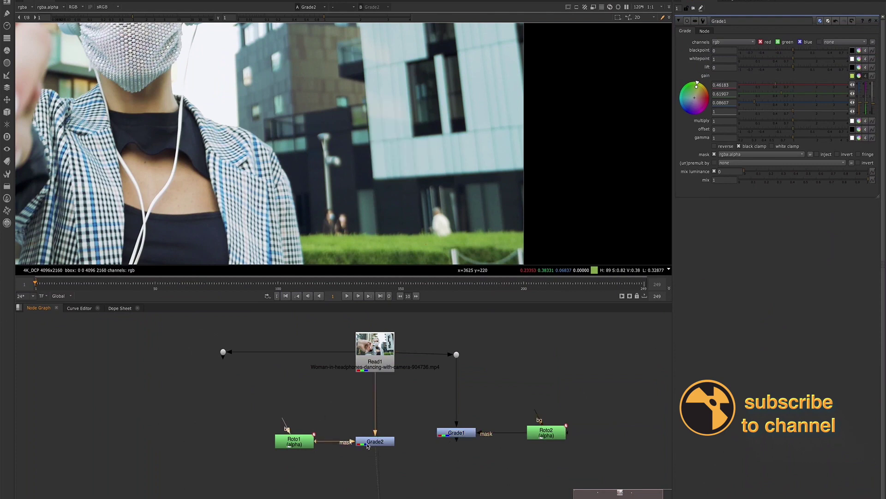
pyautogui.doubleClick(368, 444)
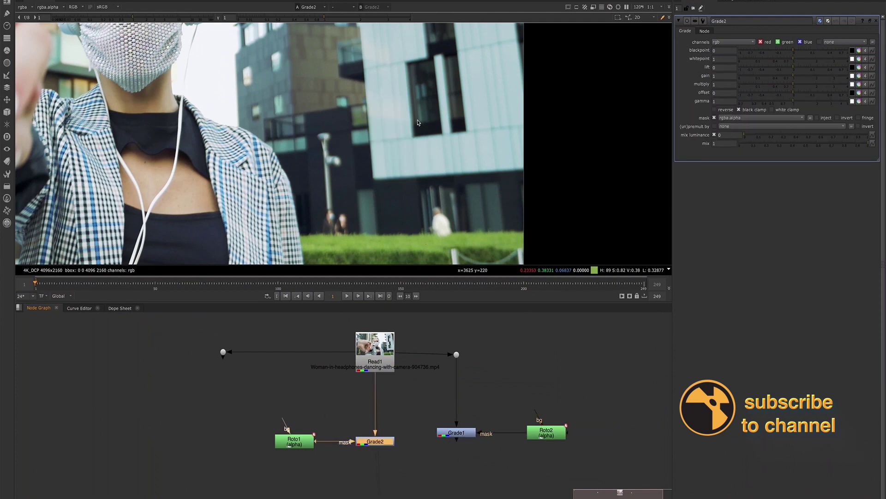
pyautogui.doubleClick(306, 448)
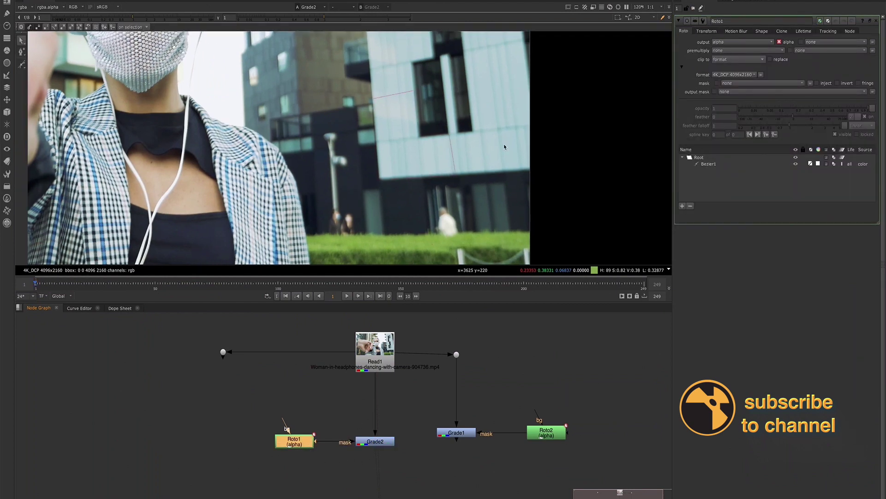
pyautogui.click(704, 165)
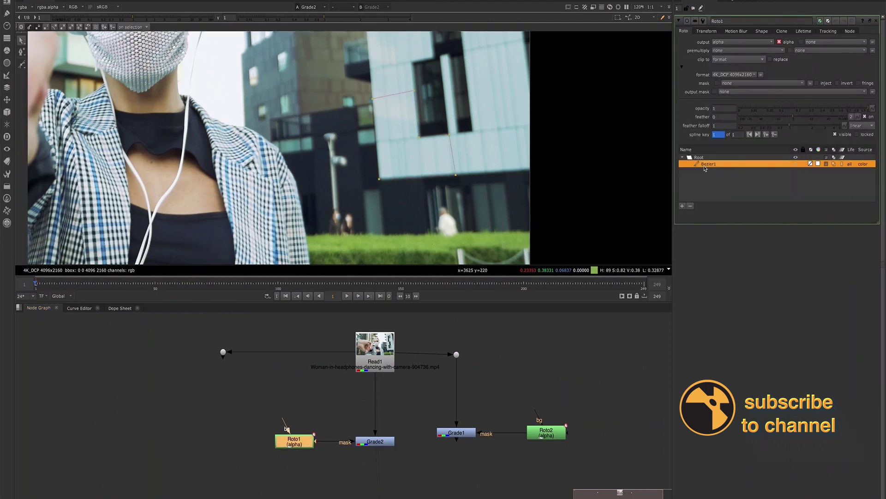
pyautogui.click(372, 444)
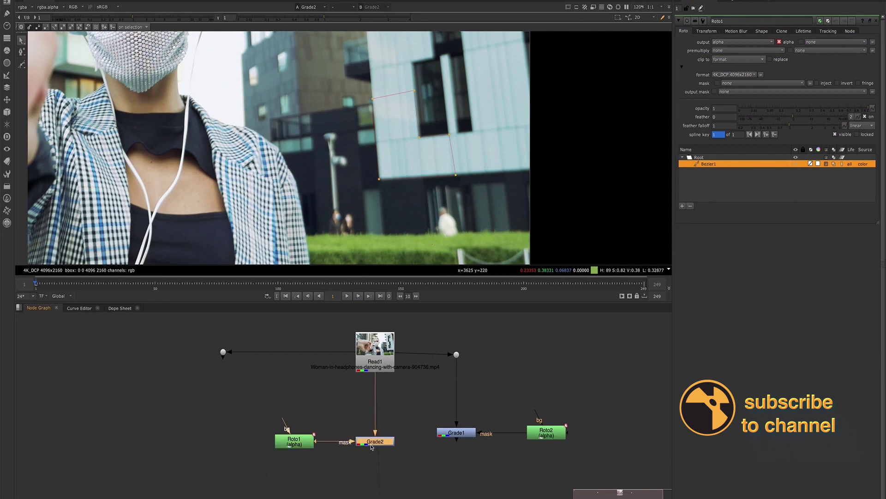
pyautogui.doubleClick(372, 444)
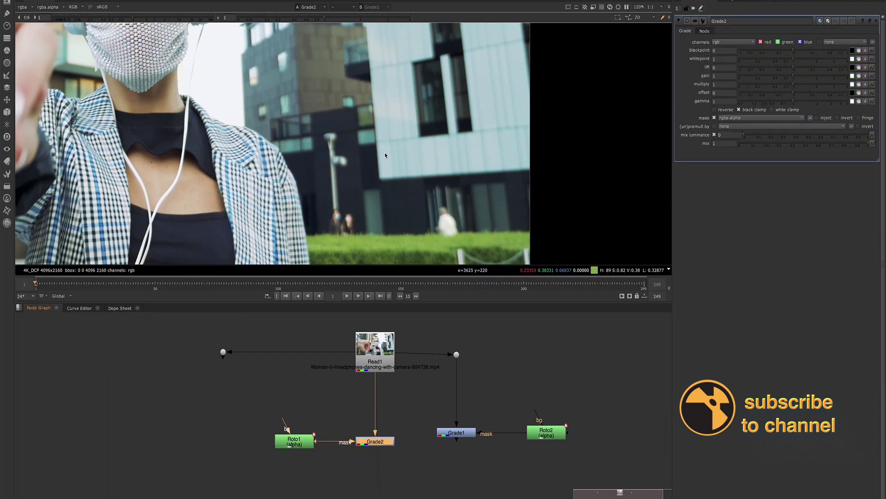
pyautogui.scroll(4, 384, 154)
# Sample a building wall pixel in the viewer and open a colour picker for Grade2's whitepoint.
pyautogui.rightClick(385, 171)
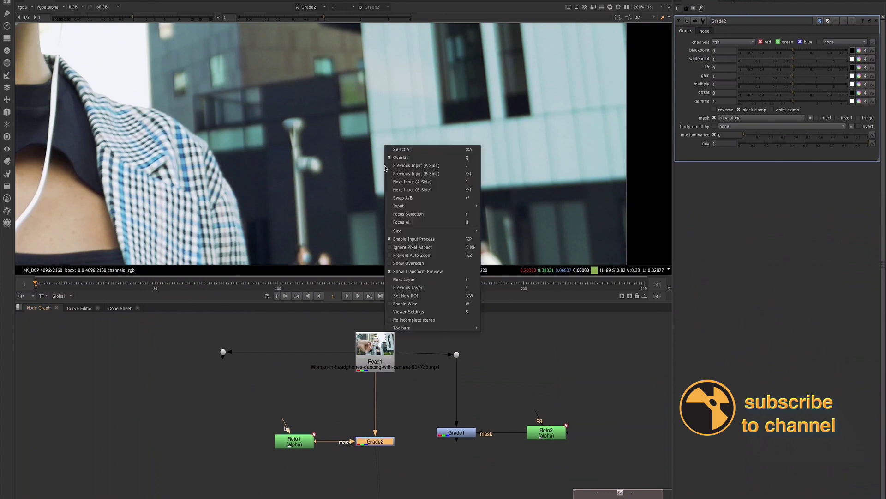
pyautogui.press('Escape')
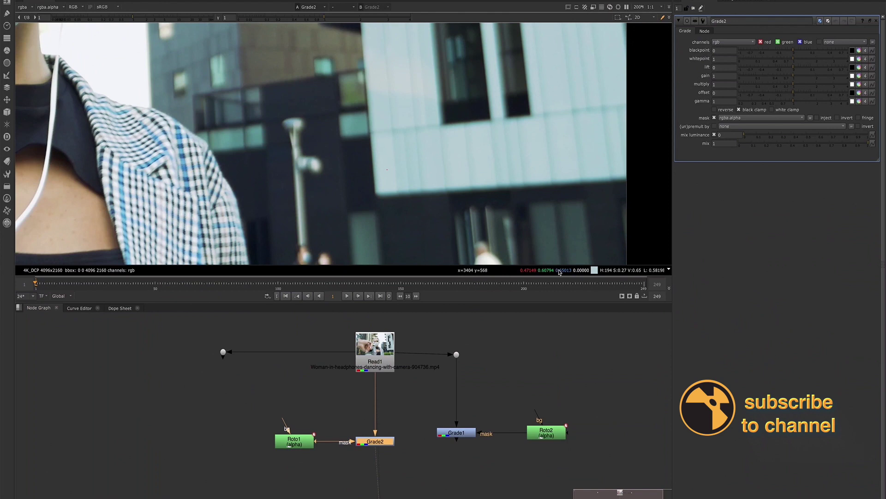
pyautogui.scroll(-3, 395, 222)
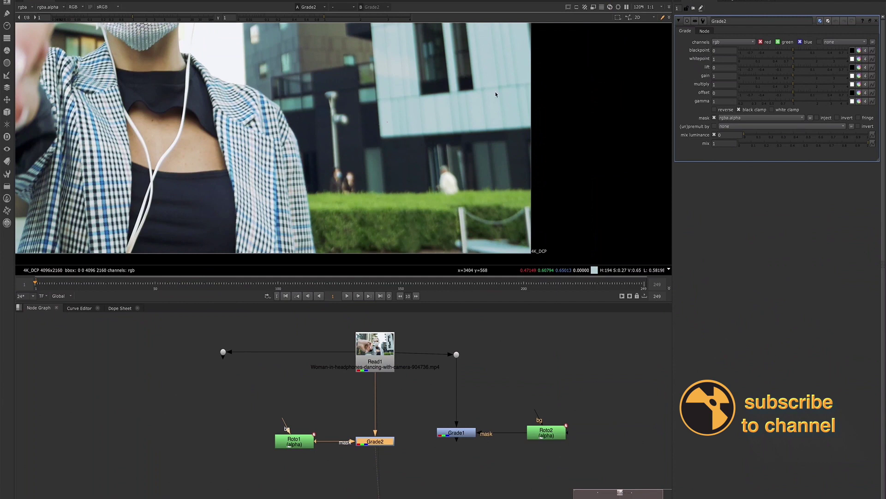
pyautogui.click(860, 76)
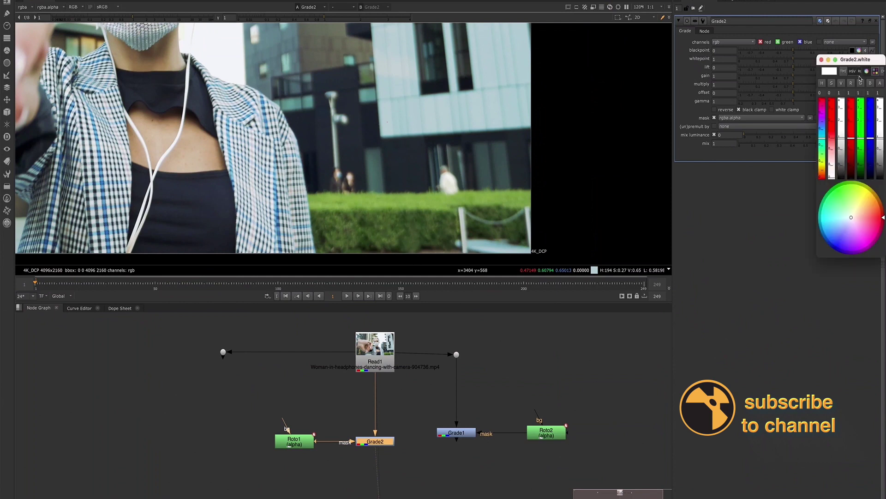
# Split Grade2's gain into channels and set red 0.88, green 0.94 and blue 0.92.
pyautogui.click(821, 59)
pyautogui.click(860, 76)
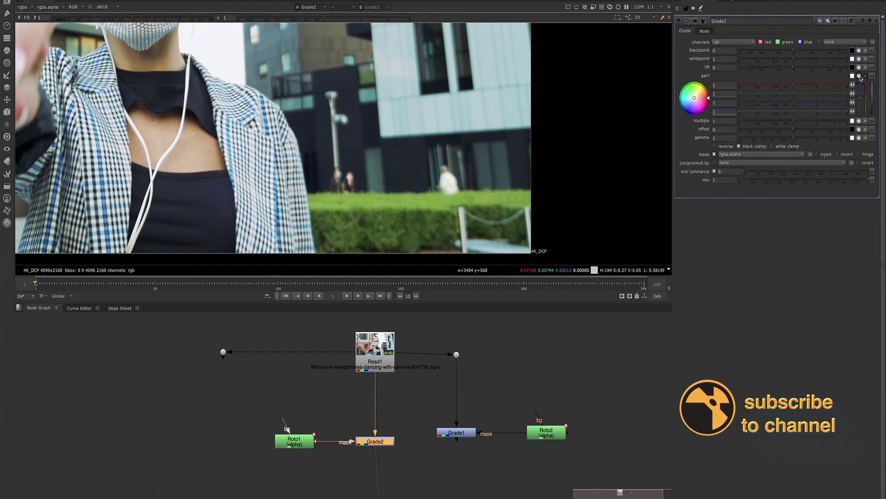
pyautogui.click(791, 86)
pyautogui.click(790, 86)
pyautogui.click(793, 95)
pyautogui.click(792, 104)
pyautogui.click(791, 104)
pyautogui.moveTo(531, 273)
# Step the red gain down with arrow keys toward 0.4953, then move to the green gain field.
pyautogui.click(718, 85)
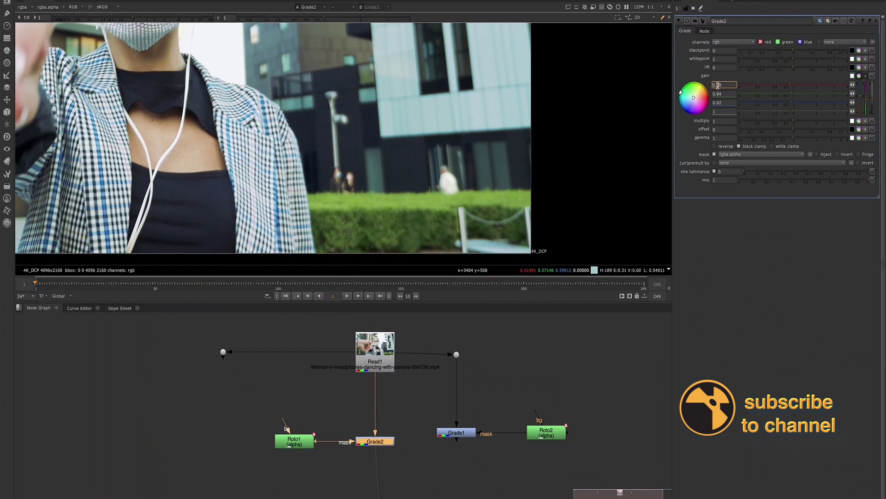
pyautogui.press('Down')
pyautogui.press('Down')
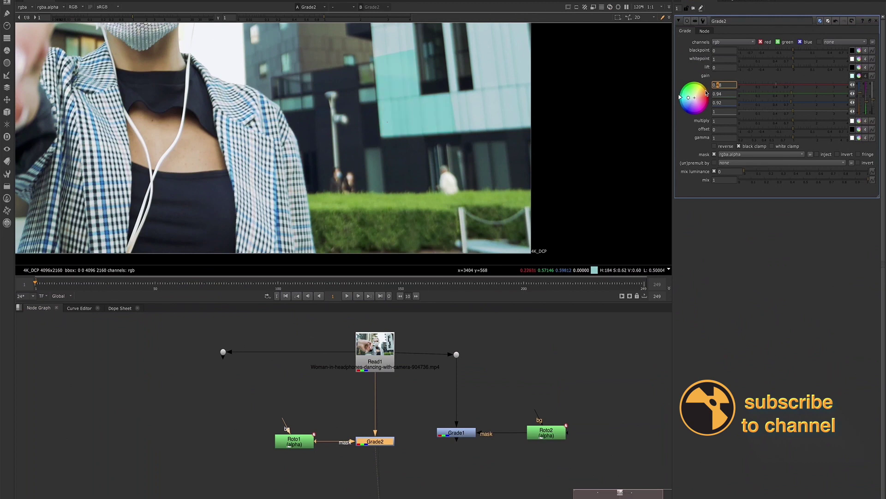
pyautogui.press('Down')
pyautogui.press('Down')
pyautogui.press('Up')
pyautogui.click(717, 94)
# Enter Grade2's green gain (0.54, then revised to about 0.63051) and start lowering blue gain toward 0.32.
pyautogui.write('0.54')
pyautogui.press('Return')
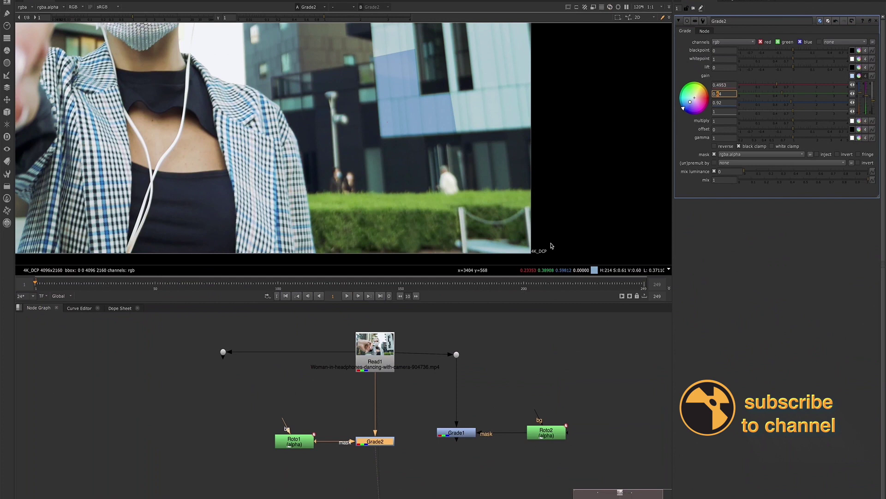
pyautogui.doubleClick(721, 94)
pyautogui.write('0.6')
pyautogui.write('3')
pyautogui.write('45')
pyautogui.click(723, 103)
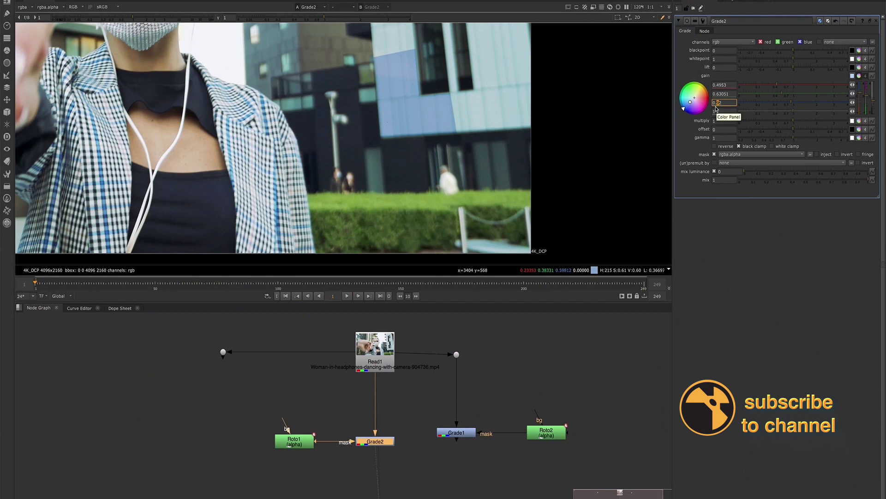
pyautogui.press('Down')
pyautogui.press('Down')
pyautogui.press('Down')
pyautogui.press('Down')
pyautogui.press('Down')
pyautogui.press('Down')
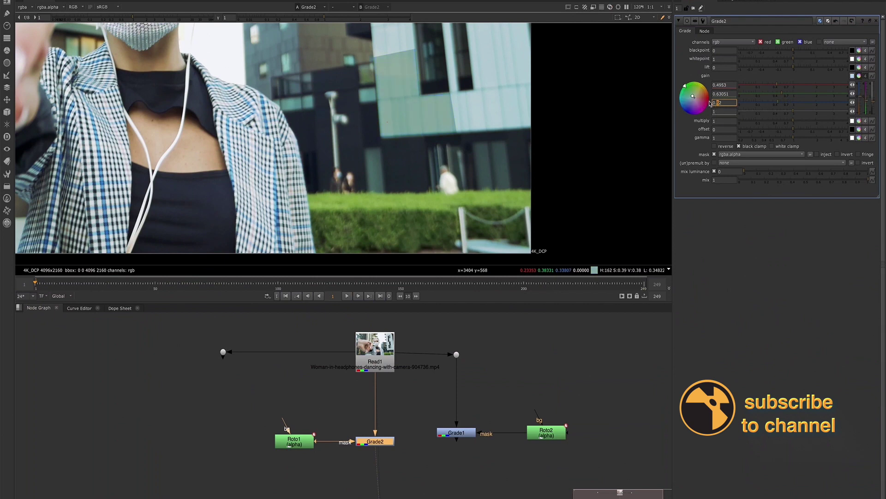
# Step Grade2's blue gain down to 0.10517, turning the masked wall lime green.
pyautogui.press('Down')
pyautogui.press('Down')
pyautogui.click(685, 133)
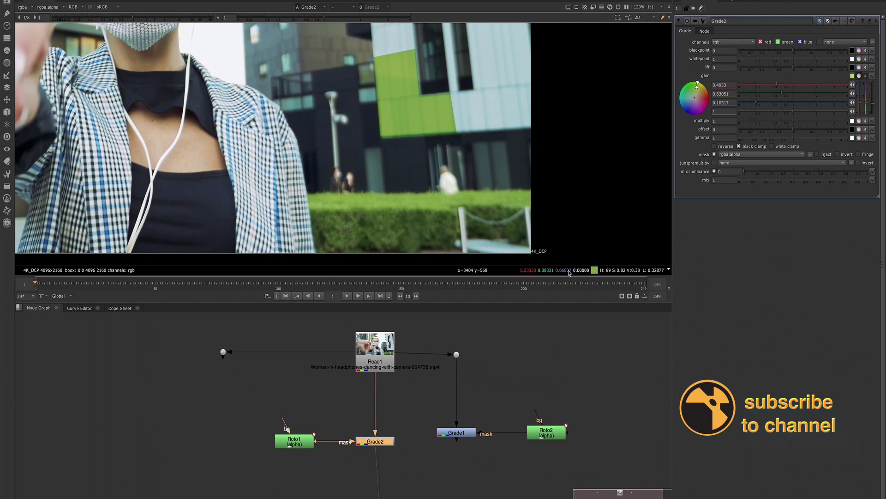
# Select the Dot, Grade1 and Roto2 nodes and drag them rightward in the Node Graph.
pyautogui.moveTo(457, 355); pyautogui.dragTo(587, 471)
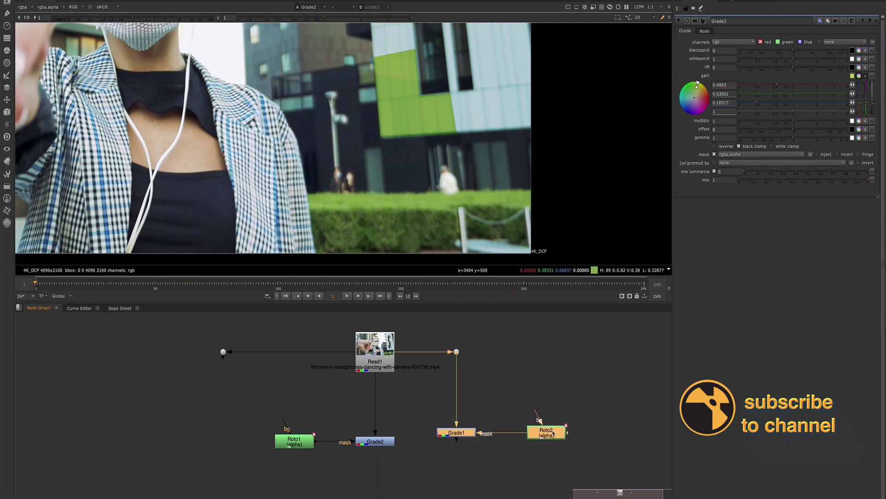
pyautogui.moveTo(553, 436); pyautogui.dragTo(583, 436)
pyautogui.moveTo(444, 337); pyautogui.dragTo(510, 435)
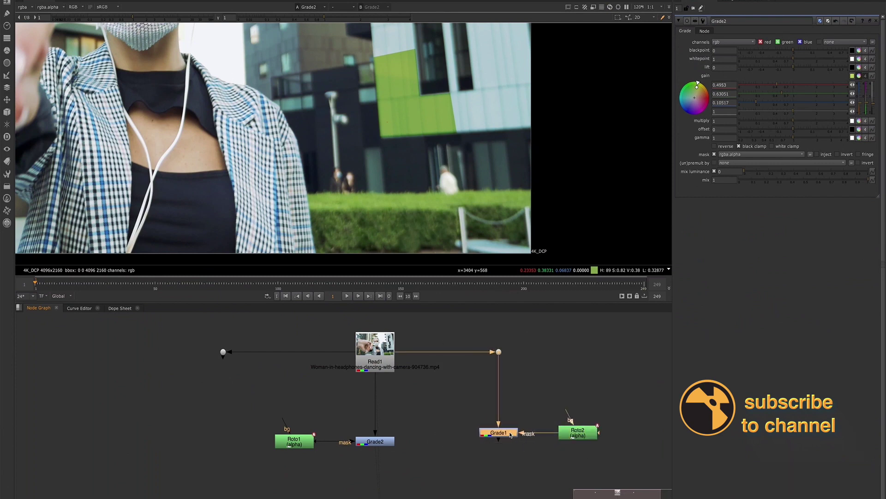
# Review Grade2's gain values (0.4953, 0.63051, 0.10517) and zoom the viewer out to the full frame.
pyautogui.click(727, 85)
pyautogui.click(726, 94)
pyautogui.click(723, 103)
pyautogui.click(517, 269)
pyautogui.scroll(-2, 417, 105)
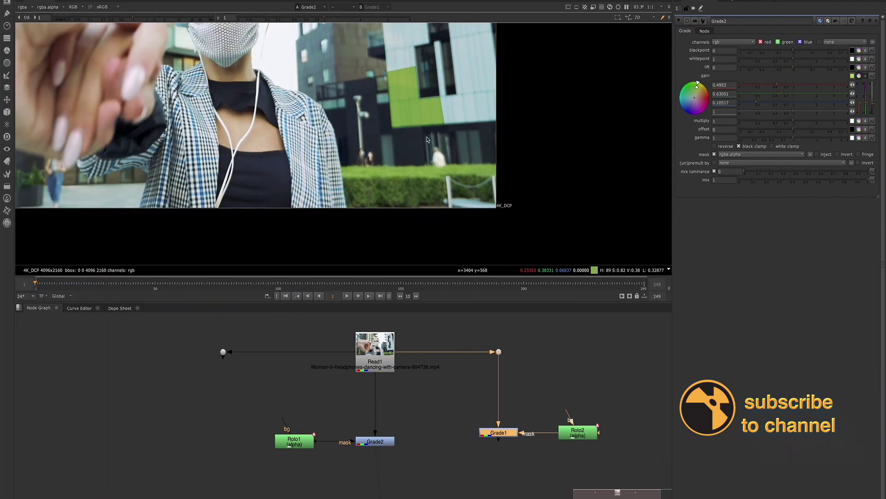
pyautogui.scroll(-3, 422, 118)
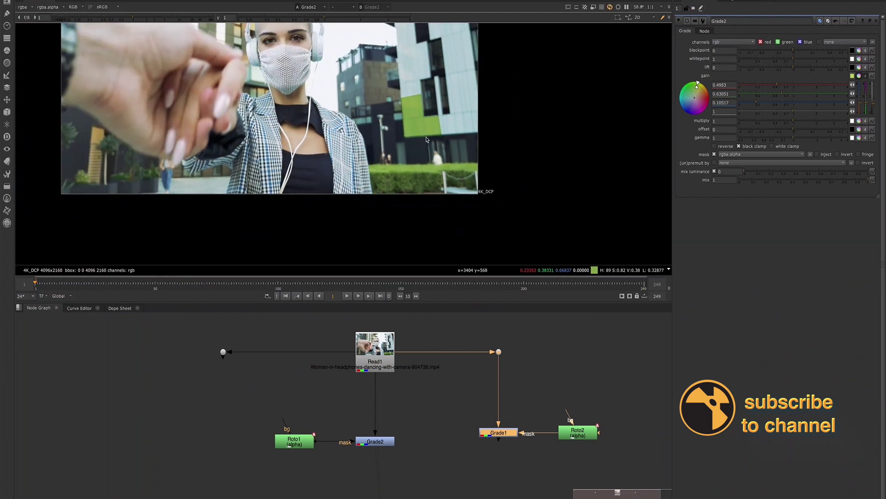